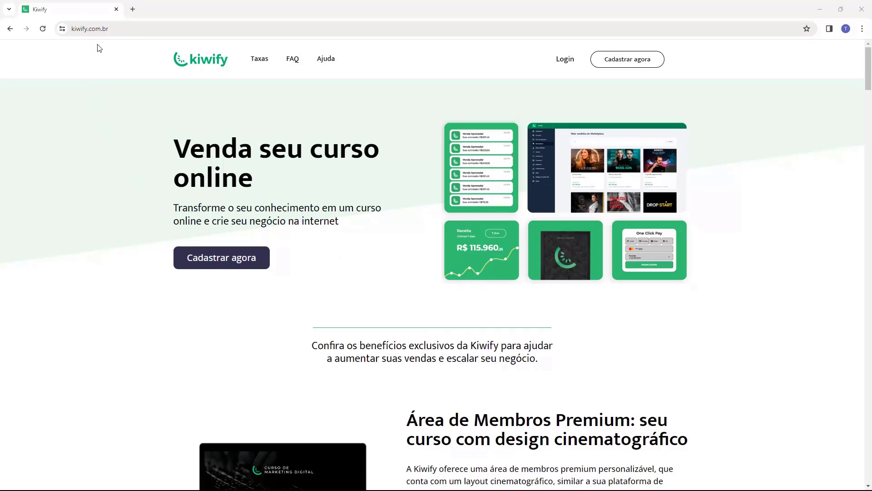
# Log in to reach the Kiwify dashboard showing today's R$ 11,16 net value and one sale.
pyautogui.click(564, 65)
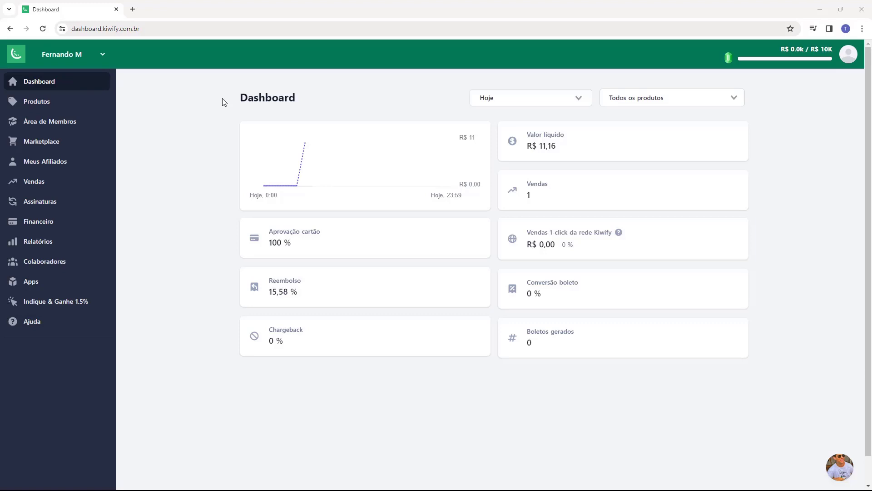
# Open Financeiro and highlight the R$ 10,71 available and R$ 0,45 pending balances.
pyautogui.click(30, 222)
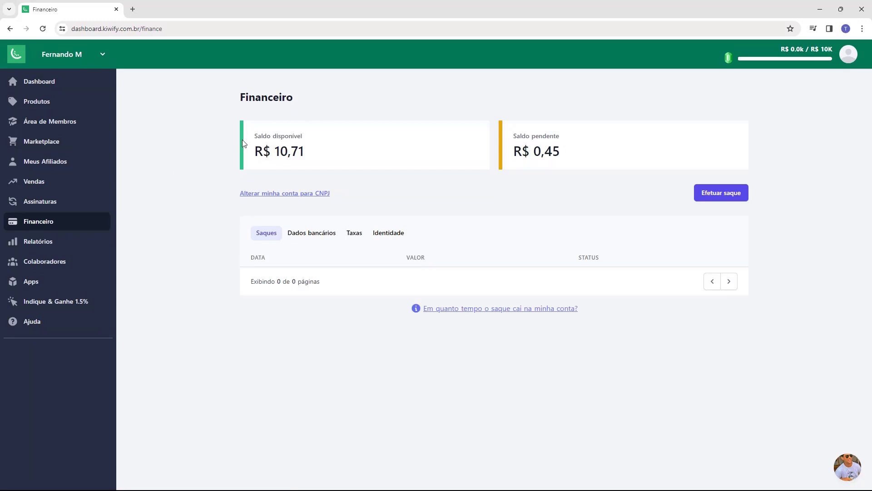
pyautogui.moveTo(244, 141); pyautogui.dragTo(304, 137)
pyautogui.click(304, 137)
pyautogui.moveTo(511, 133); pyautogui.dragTo(559, 152)
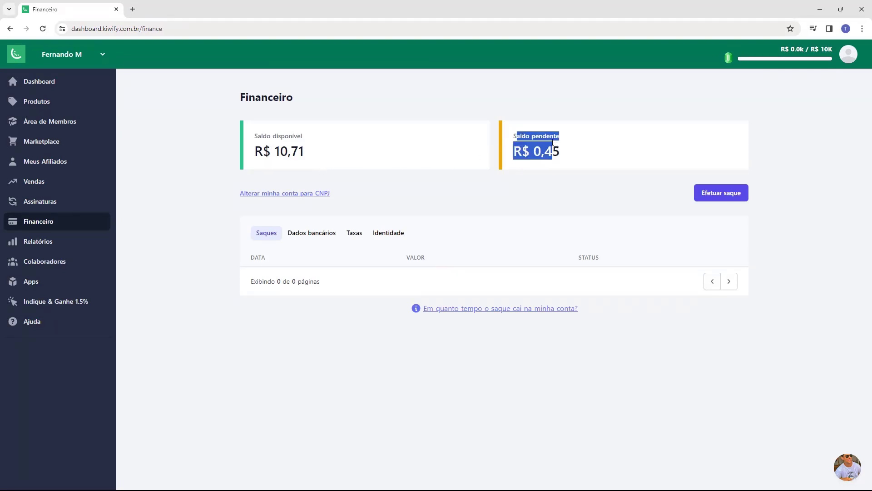
pyautogui.click(559, 152)
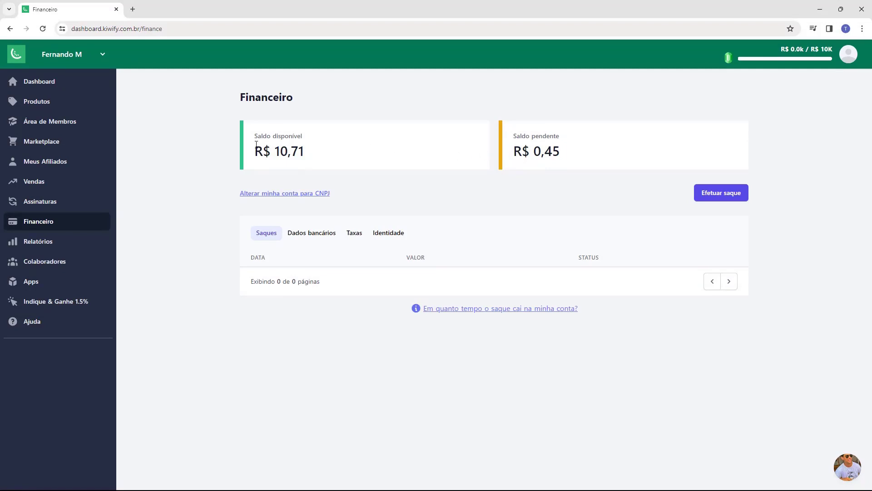
pyautogui.moveTo(255, 146); pyautogui.dragTo(334, 145)
pyautogui.click(334, 146)
# Open the Realizar saque dialog and highlight its notice that a Pix key must be registered.
pyautogui.click(719, 195)
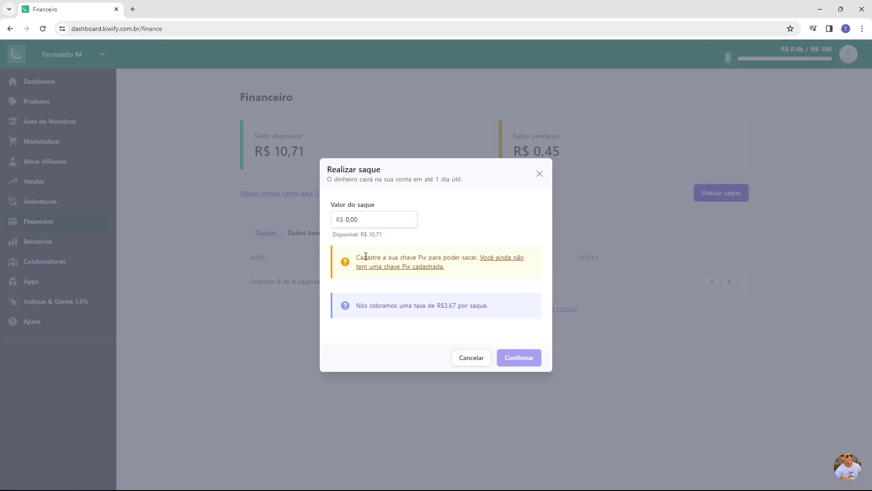
pyautogui.moveTo(357, 258); pyautogui.dragTo(417, 258)
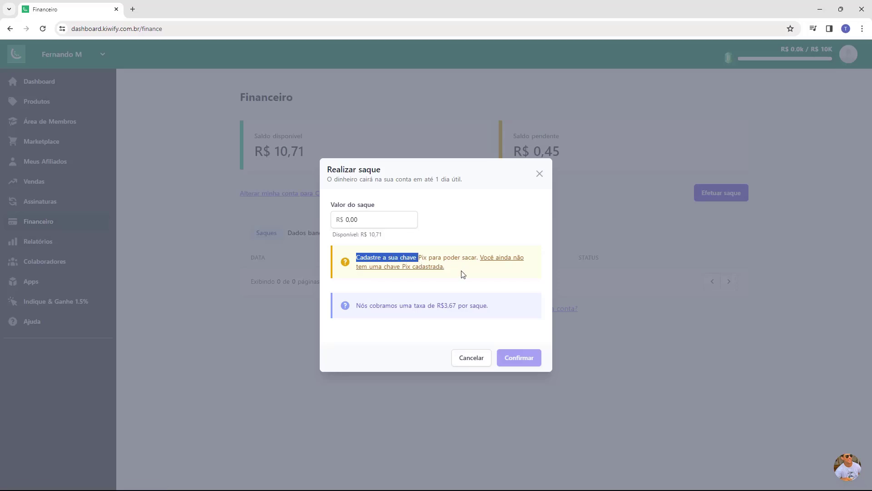
pyautogui.click(494, 264)
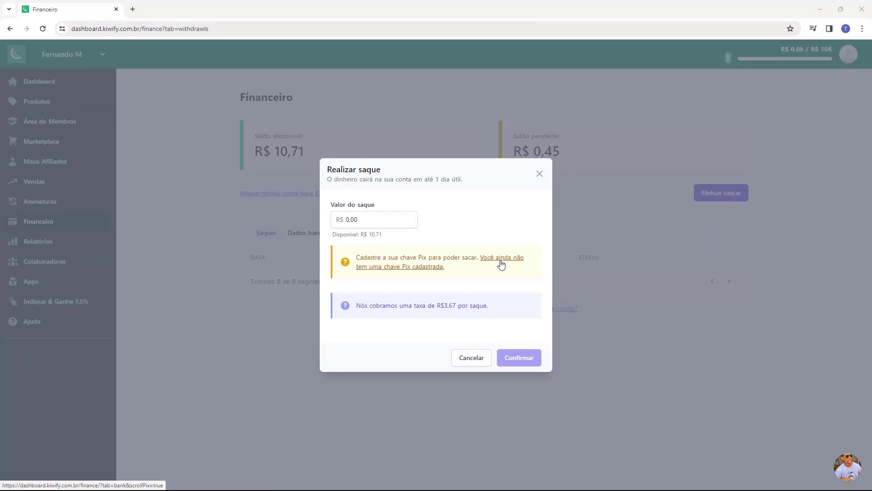
# Follow the missing Pix key link to the Dados bancários section and highlight the Chave Pix label.
pyautogui.click(501, 264)
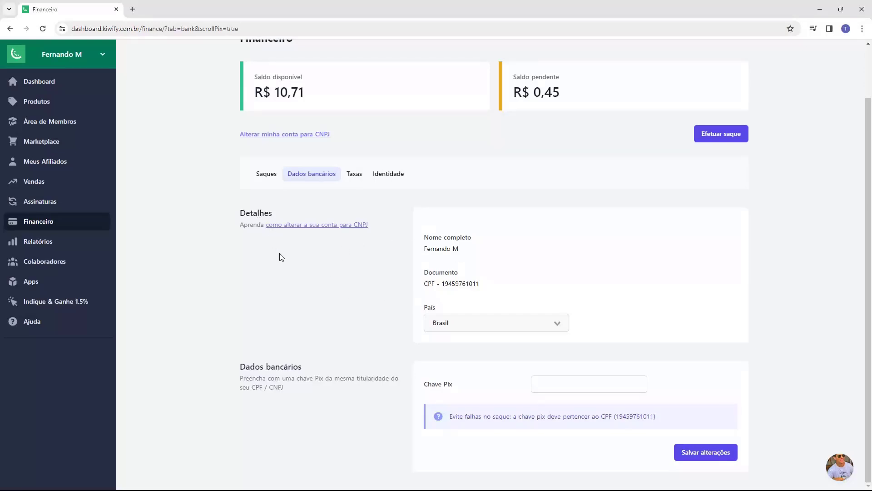
pyautogui.moveTo(240, 366); pyautogui.dragTo(277, 367)
pyautogui.click(279, 372)
pyautogui.moveTo(425, 388); pyautogui.dragTo(452, 391)
pyautogui.click(461, 391)
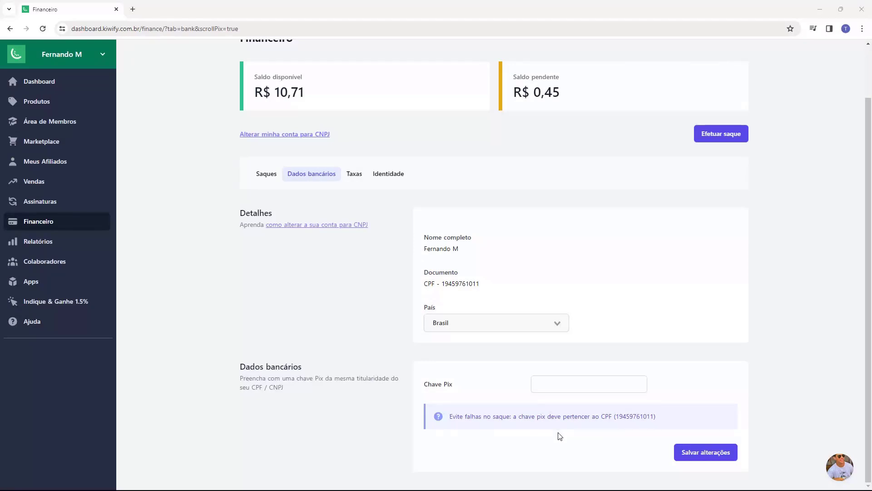
pyautogui.moveTo(425, 390); pyautogui.dragTo(447, 390)
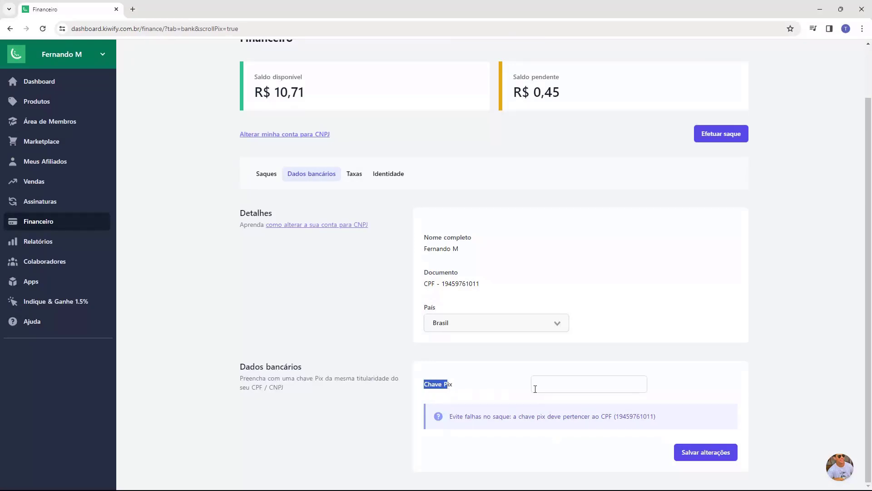
# Enter the account's e-mail address as the Pix key in the Chave Pix field.
pyautogui.click(535, 389)
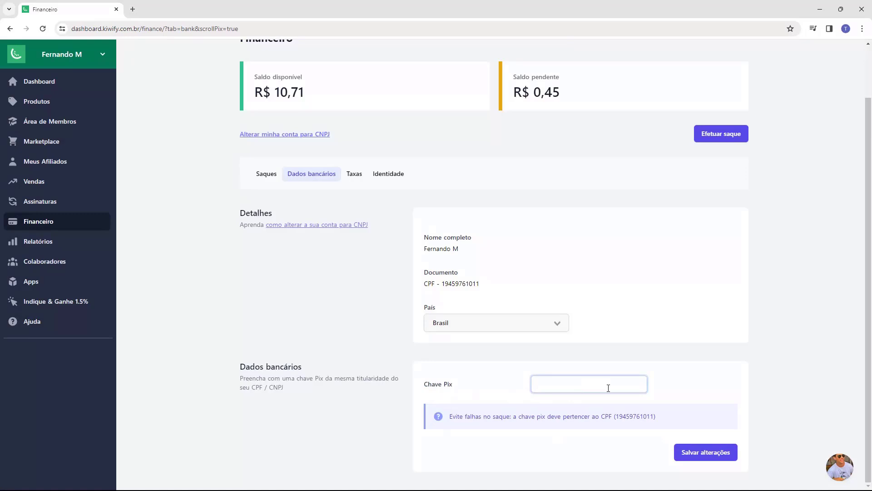
pyautogui.click(523, 392)
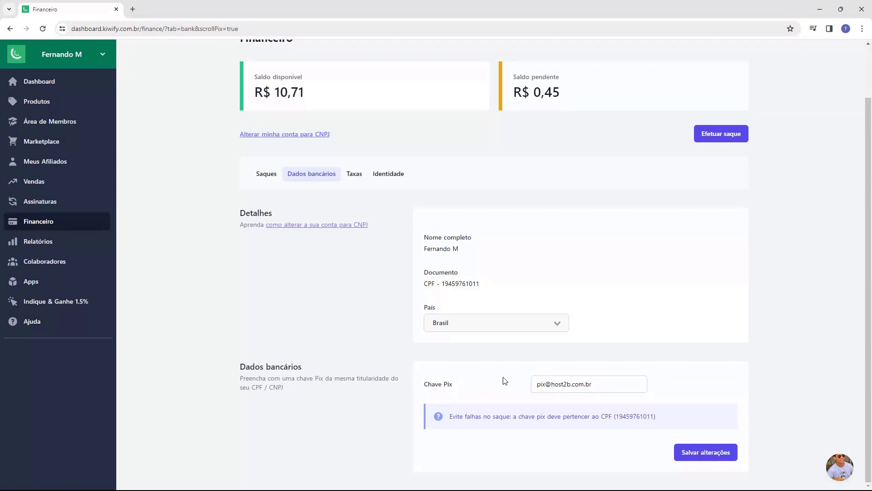
# Save the Pix key, reopen the withdrawal dialog and highlight the withdrawal fee notice.
pyautogui.click(700, 459)
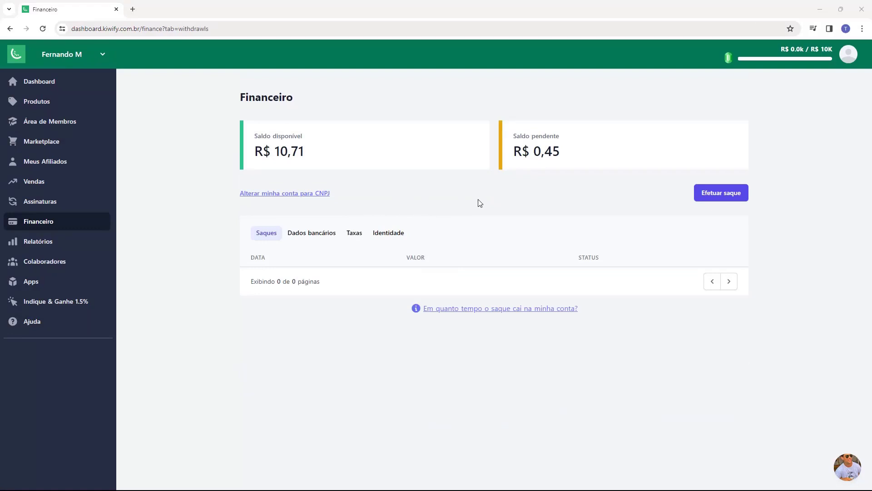
pyautogui.click(723, 196)
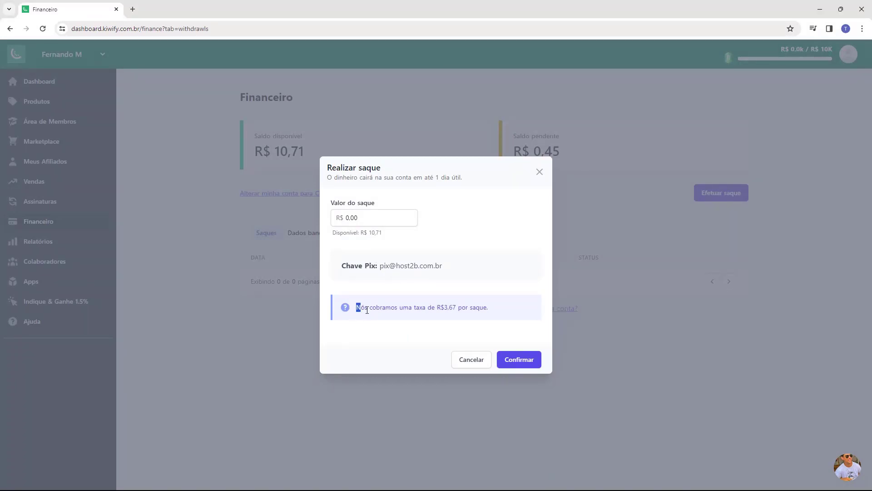
pyautogui.moveTo(357, 309); pyautogui.dragTo(397, 310)
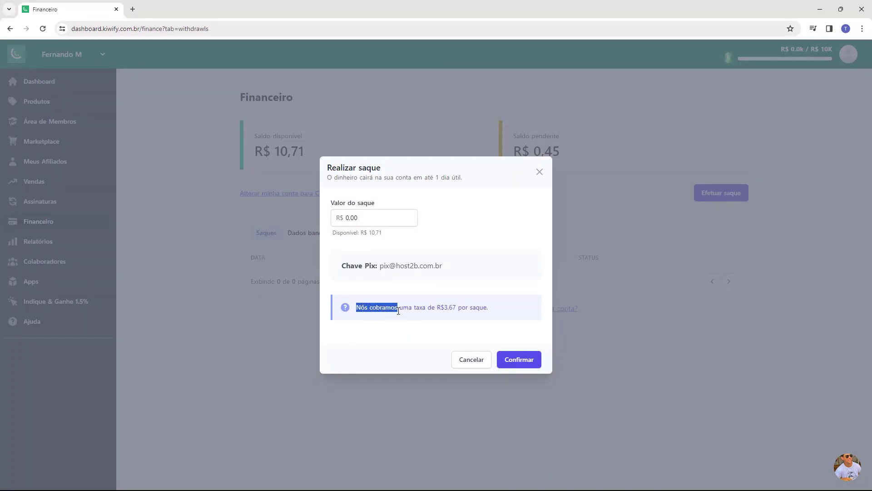
pyautogui.moveTo(452, 309); pyautogui.dragTo(472, 308)
pyautogui.click(444, 309)
pyautogui.moveTo(356, 309); pyautogui.dragTo(476, 310)
pyautogui.click(477, 311)
# Check the available amount and R$3,67 fee, then enter 10,71 as the withdrawal amount.
pyautogui.moveTo(367, 234); pyautogui.dragTo(373, 234)
pyautogui.moveTo(413, 309); pyautogui.dragTo(455, 314)
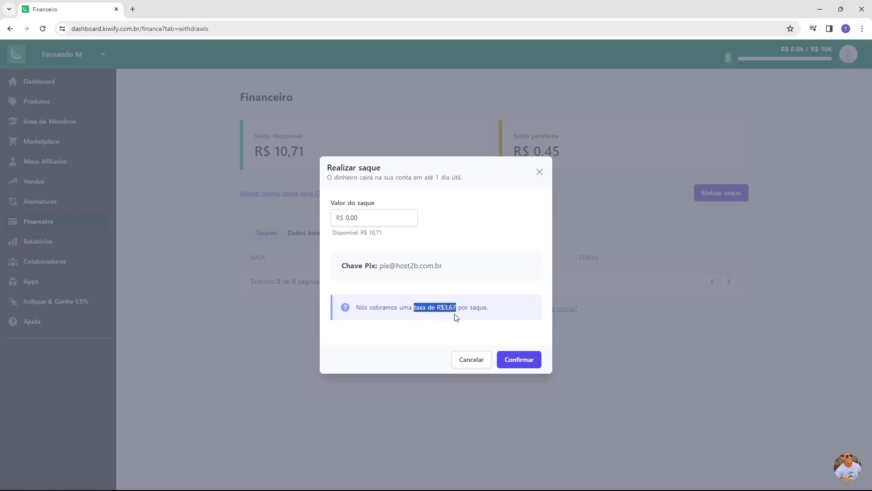
pyautogui.click(439, 311)
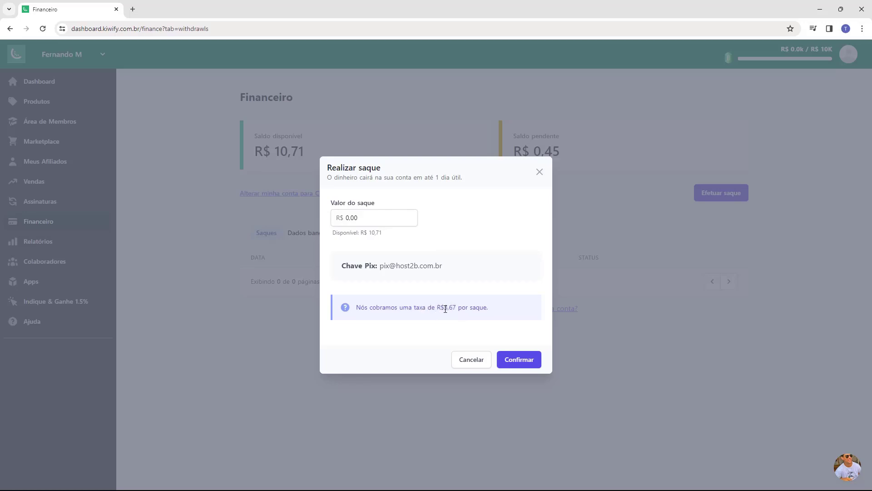
pyautogui.click(349, 221)
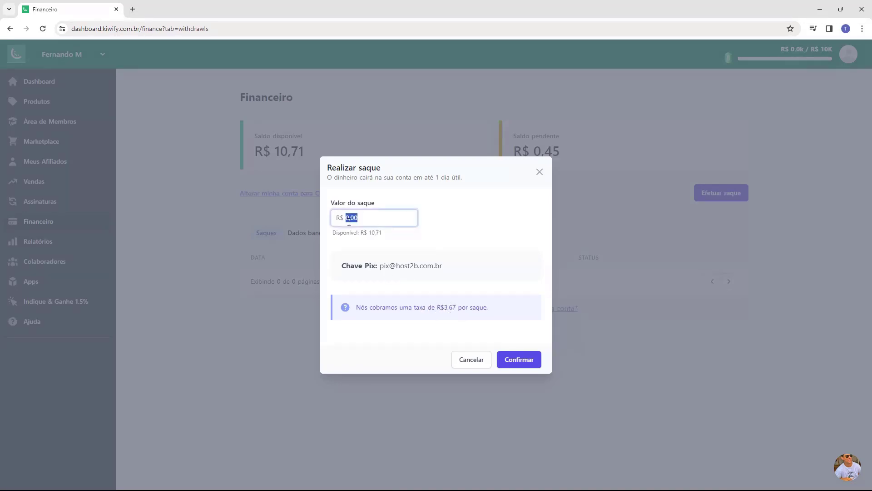
pyautogui.write('10,71')
# Confirm the withdrawal and check its Processando status dated 11/01/2024 in the Saques list.
pyautogui.click(515, 361)
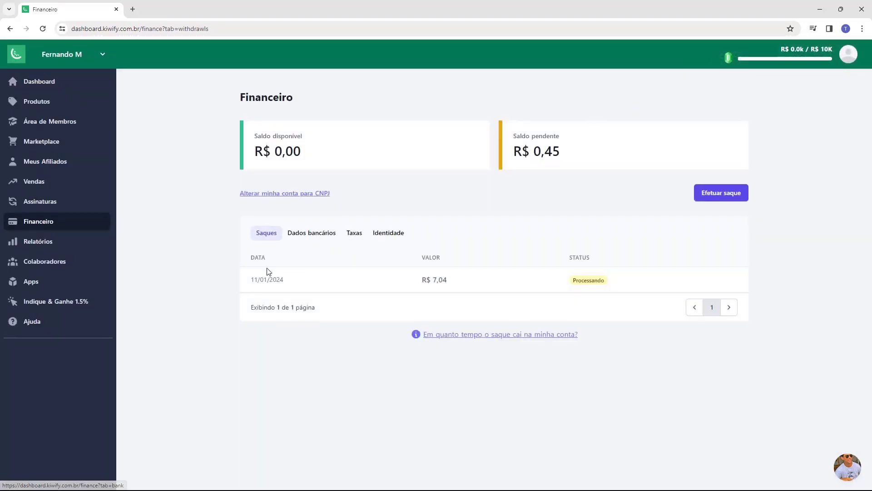
pyautogui.moveTo(249, 264); pyautogui.dragTo(267, 265)
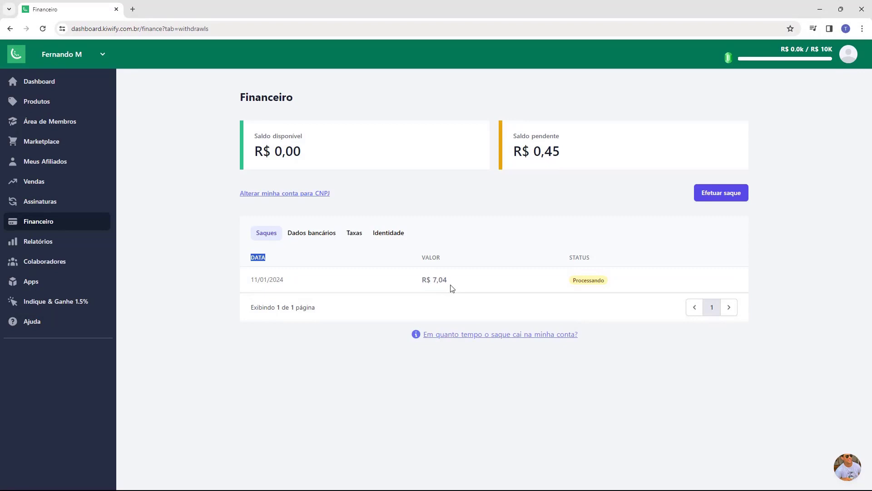
pyautogui.moveTo(571, 282); pyautogui.dragTo(607, 286)
pyautogui.click(606, 286)
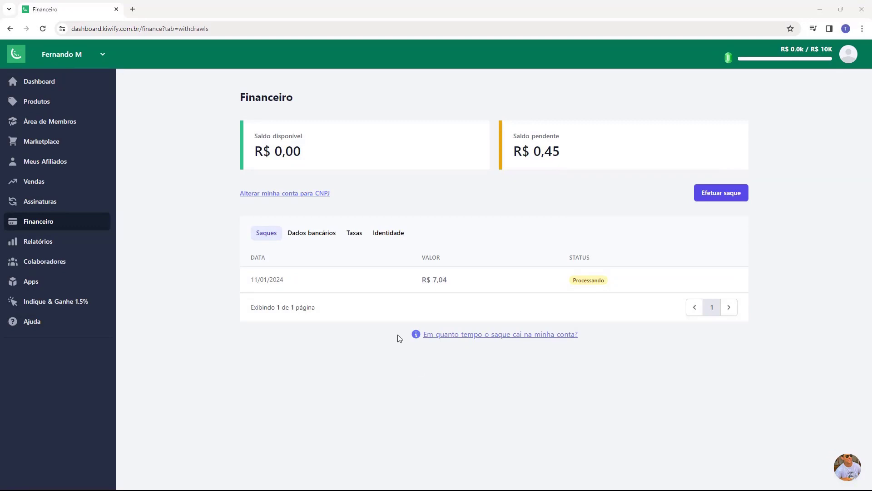
pyautogui.click(486, 338)
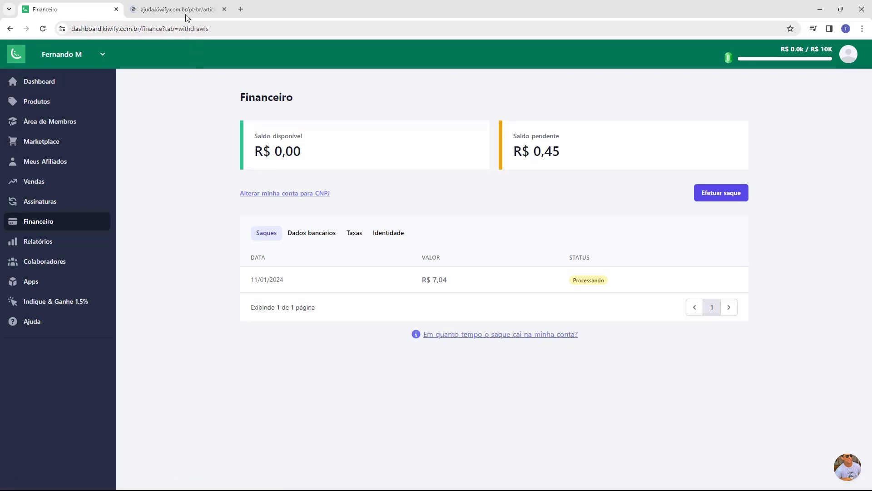
pyautogui.click(184, 10)
pyautogui.scroll(-5, 344, 233)
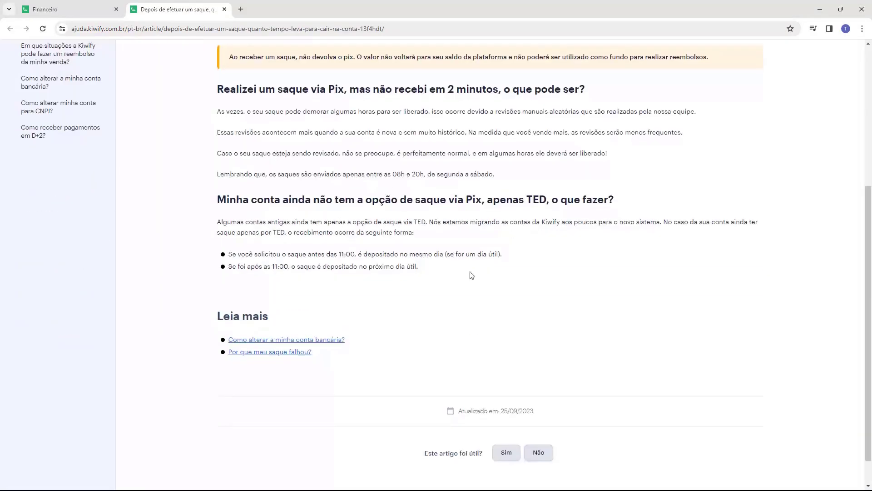
pyautogui.scroll(5, 193, 284)
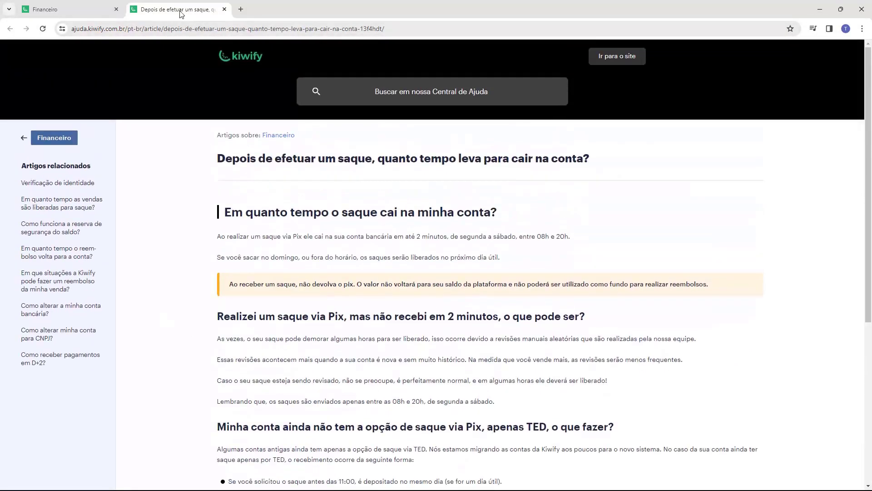
pyautogui.middleClick(181, 10)
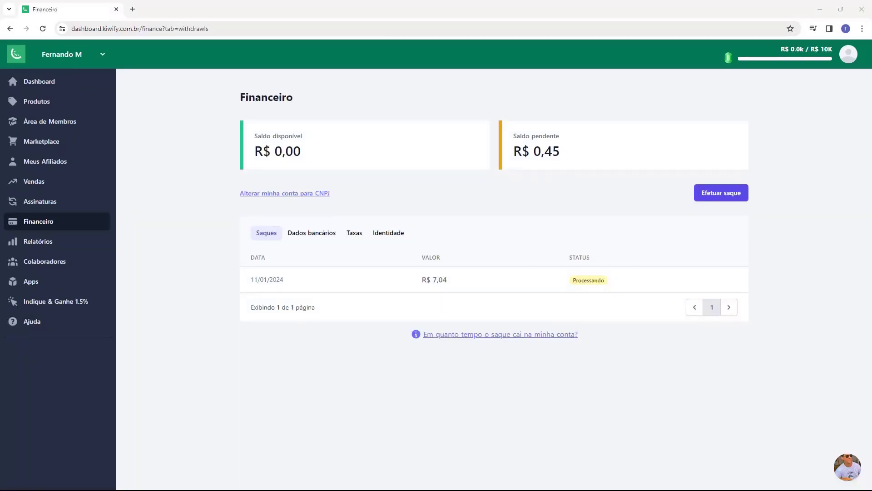